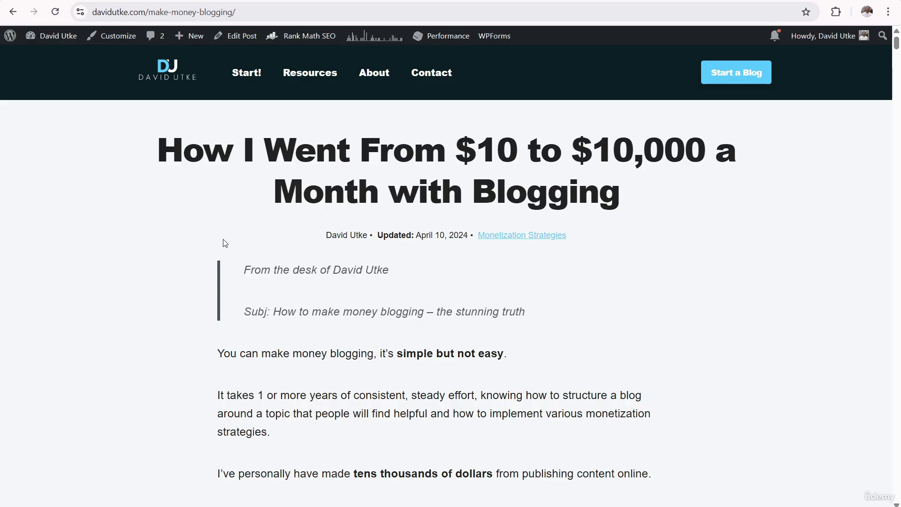
# Review the published blogging post from its opening subject line down to the Teachable offer and back to the title
pyautogui.moveTo(261, 270); pyautogui.dragTo(398, 276)
pyautogui.click(281, 315)
pyautogui.moveTo(281, 315); pyautogui.dragTo(516, 315)
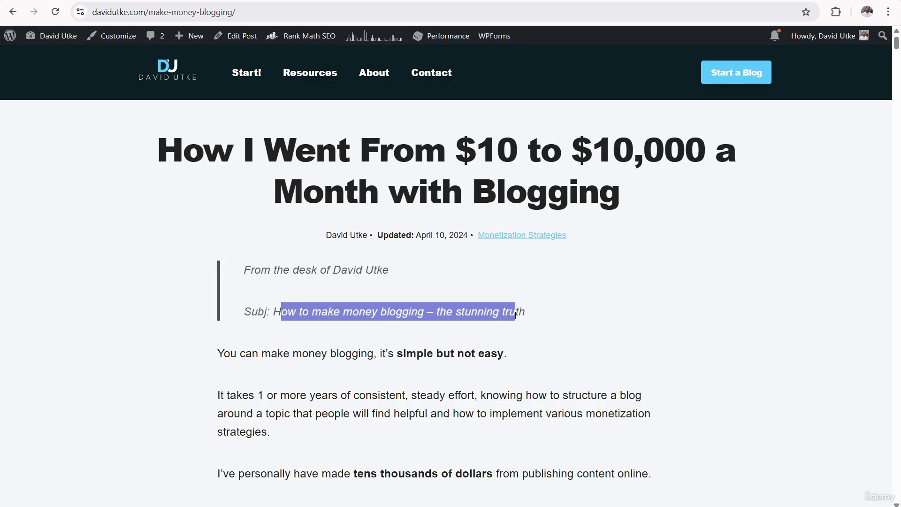
pyautogui.click(500, 316)
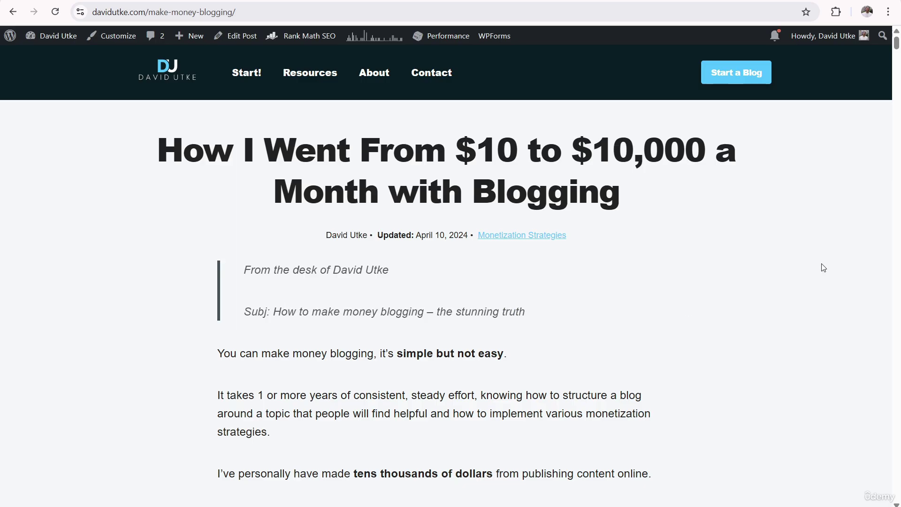
pyautogui.moveTo(894, 55); pyautogui.dragTo(896, 442)
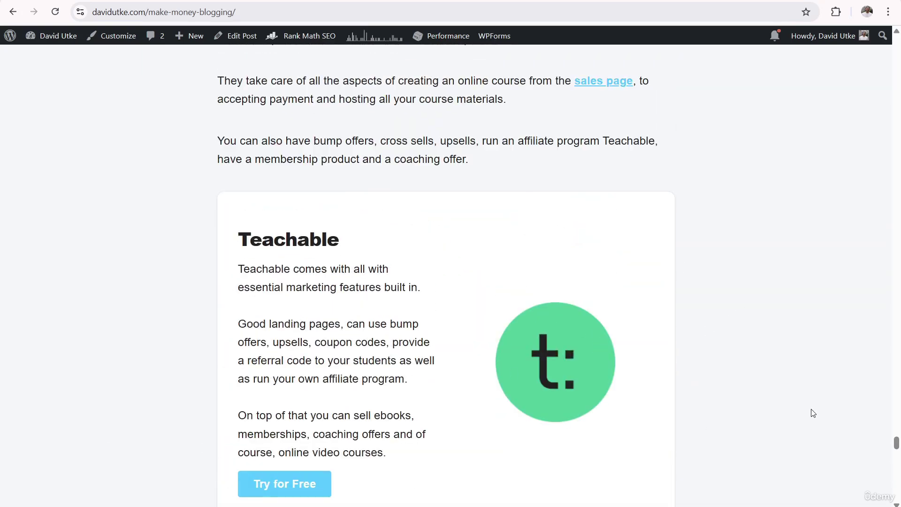
pyautogui.moveTo(896, 446); pyautogui.dragTo(897, 45)
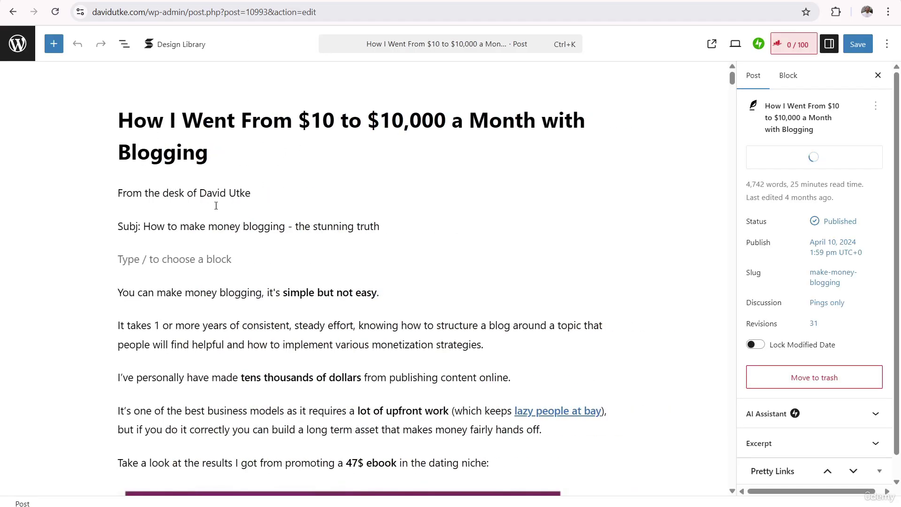
# Insert a Divider (v2) block in the empty line between the opening quote and the first body paragraph
pyautogui.click(153, 192)
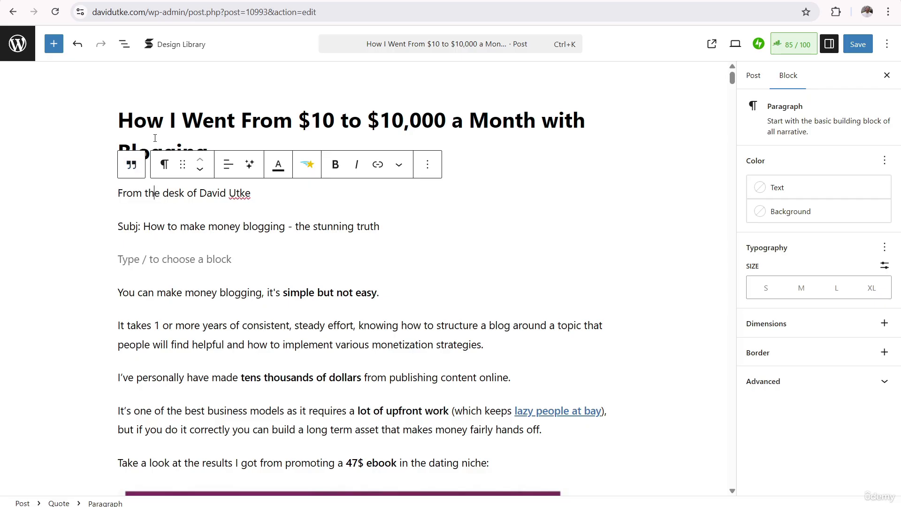
pyautogui.click(196, 262)
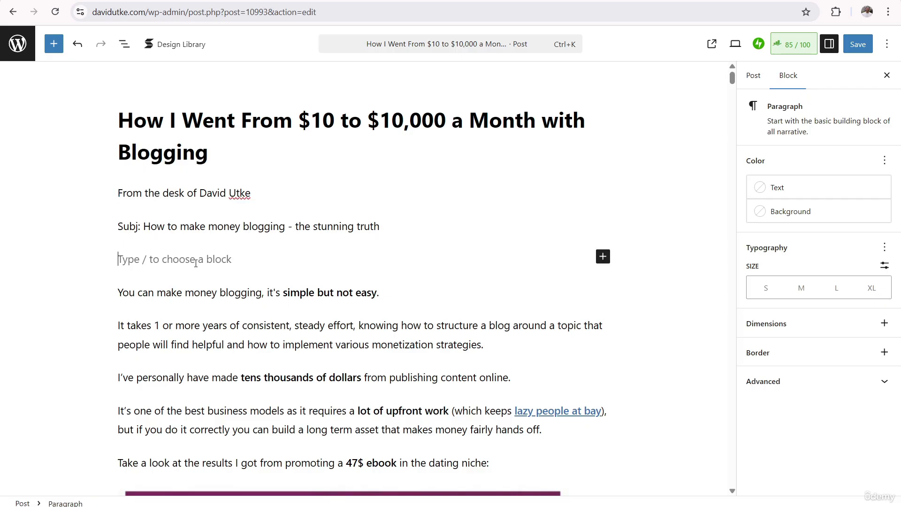
pyautogui.click(604, 258)
pyautogui.write('di')
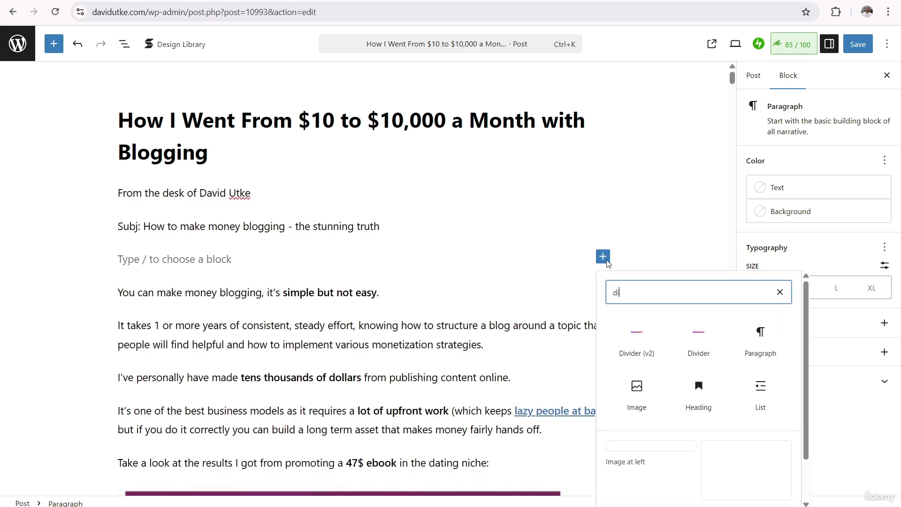
pyautogui.click(636, 345)
pyautogui.click(388, 322)
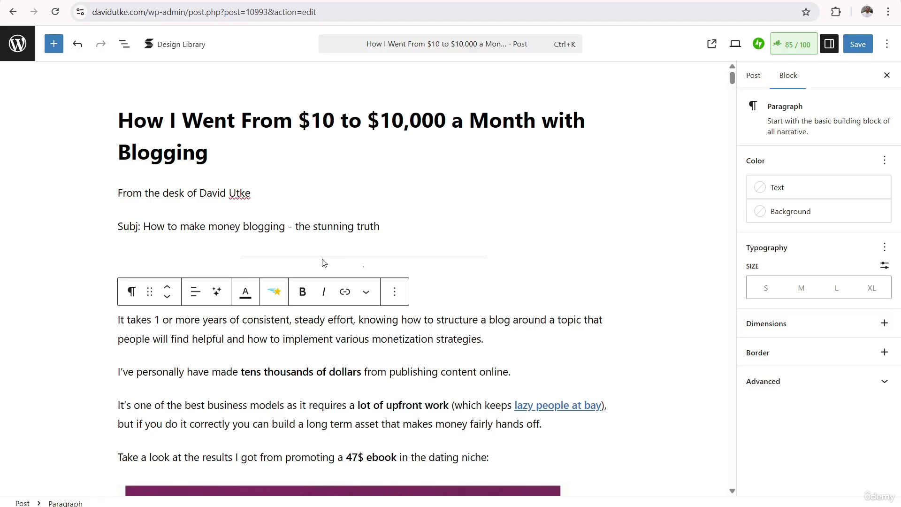
# Select the Teachable feature box in the post to examine its block type and style settings
pyautogui.click(296, 228)
pyautogui.scroll(-15, 422, 263)
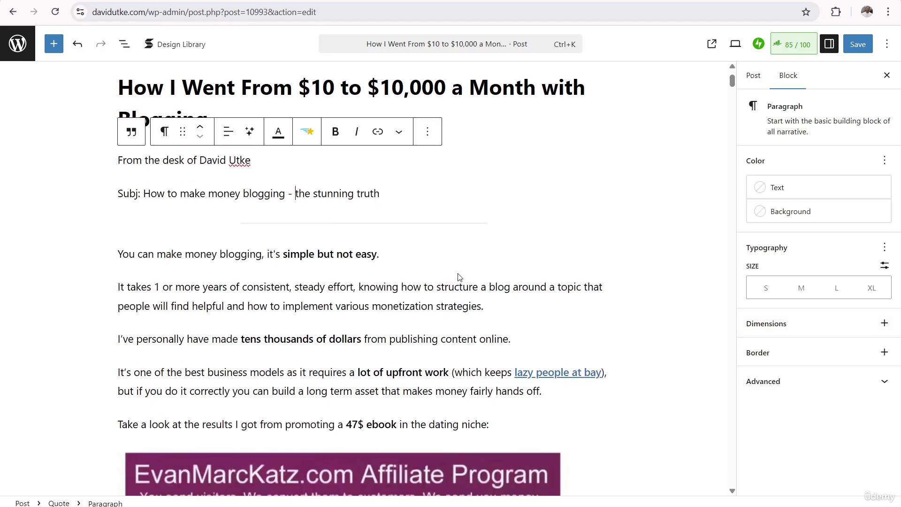
pyautogui.moveTo(733, 97); pyautogui.dragTo(722, 443)
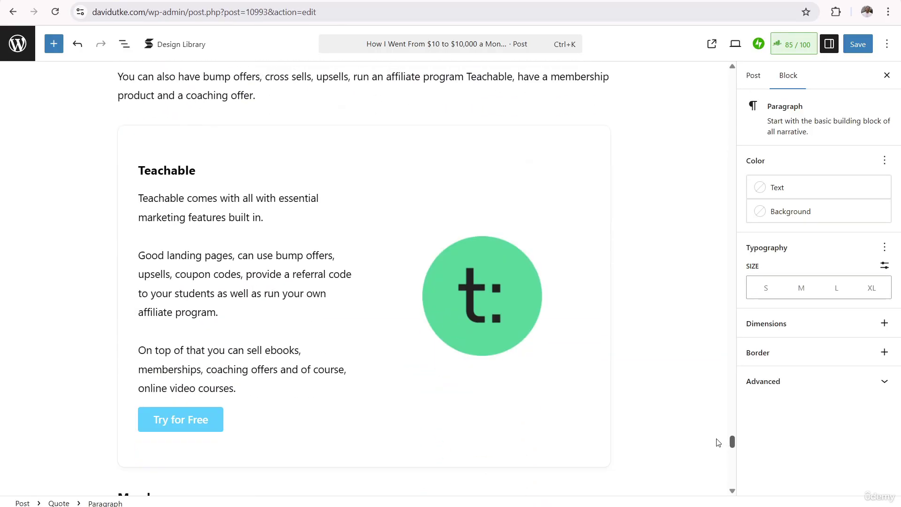
pyautogui.click(361, 161)
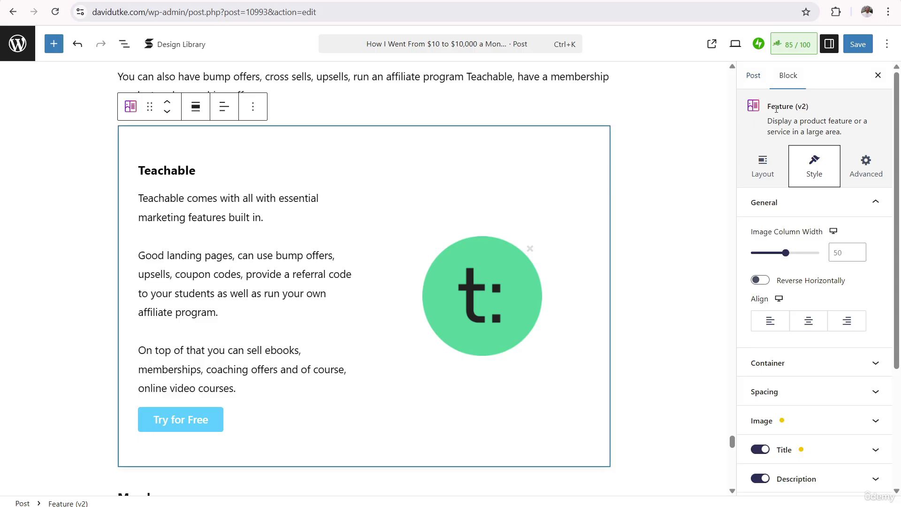
# Insert a Feature (v2) block at the end of the post, below the WPX hosting box
pyautogui.moveTo(732, 441); pyautogui.dragTo(739, 481)
pyautogui.click(172, 295)
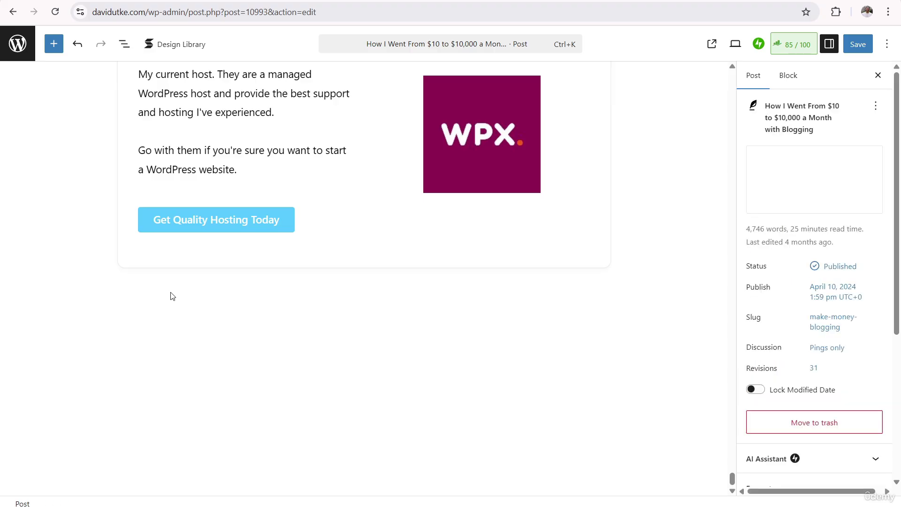
pyautogui.click(210, 307)
pyautogui.click(603, 296)
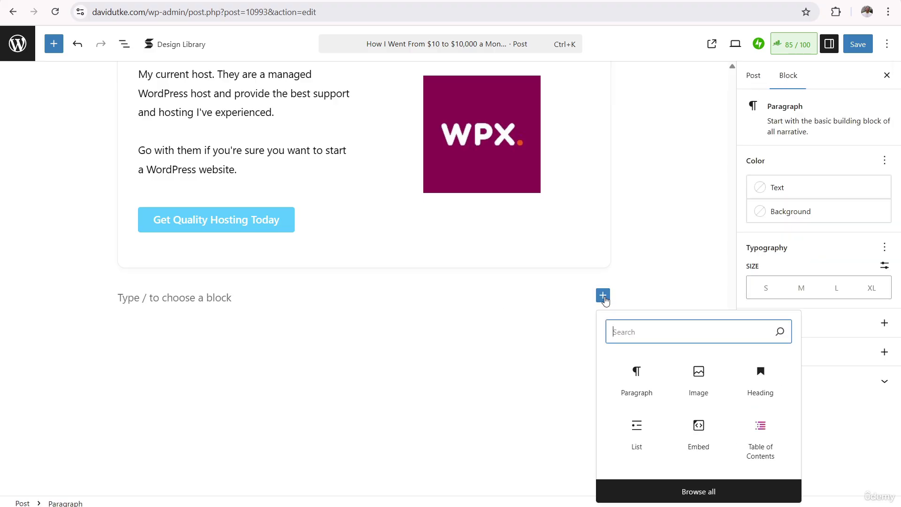
pyautogui.write('fea')
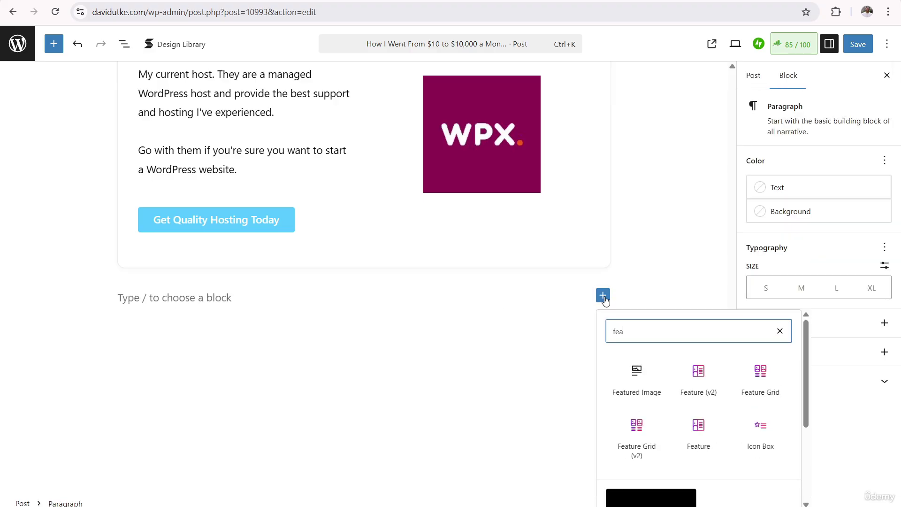
pyautogui.click(699, 378)
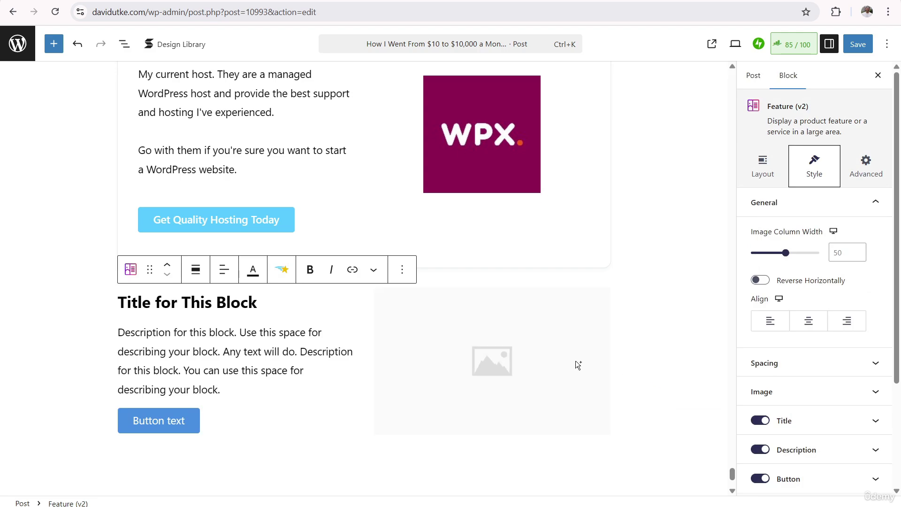
# Apply the Basic layout to the new feature block
pyautogui.click(317, 308)
pyautogui.click(760, 173)
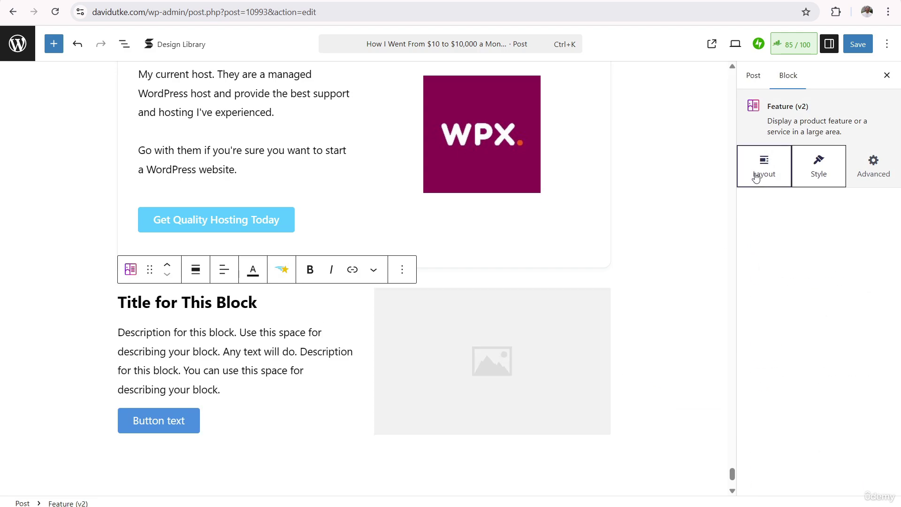
pyautogui.click(781, 281)
pyautogui.click(662, 314)
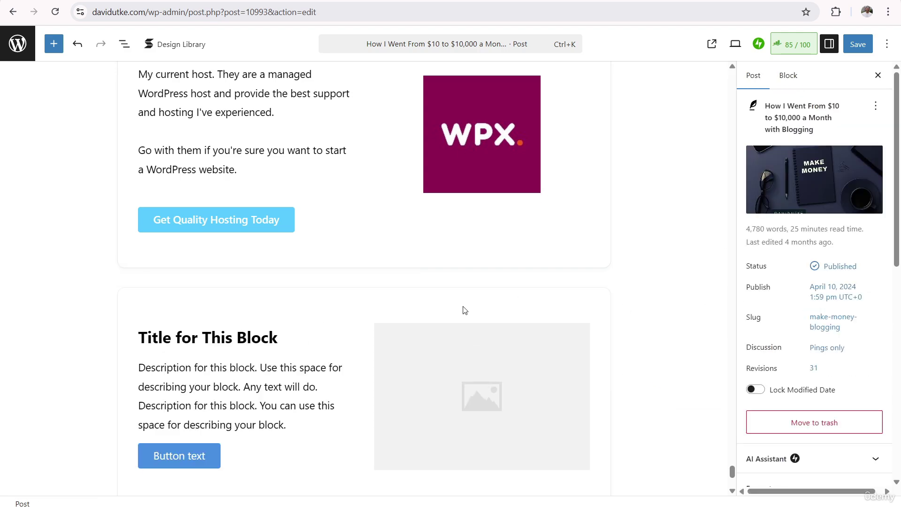
# Examine the new feature block's description and button text, and open the button's link and design settings
pyautogui.scroll(-3, 263, 392)
pyautogui.moveTo(180, 219); pyautogui.dragTo(248, 271)
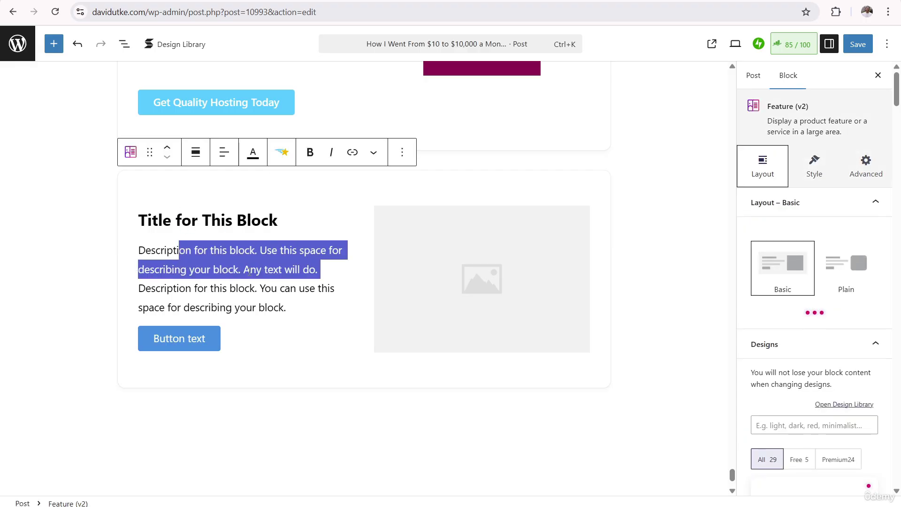
pyautogui.click(196, 339)
pyautogui.click(802, 181)
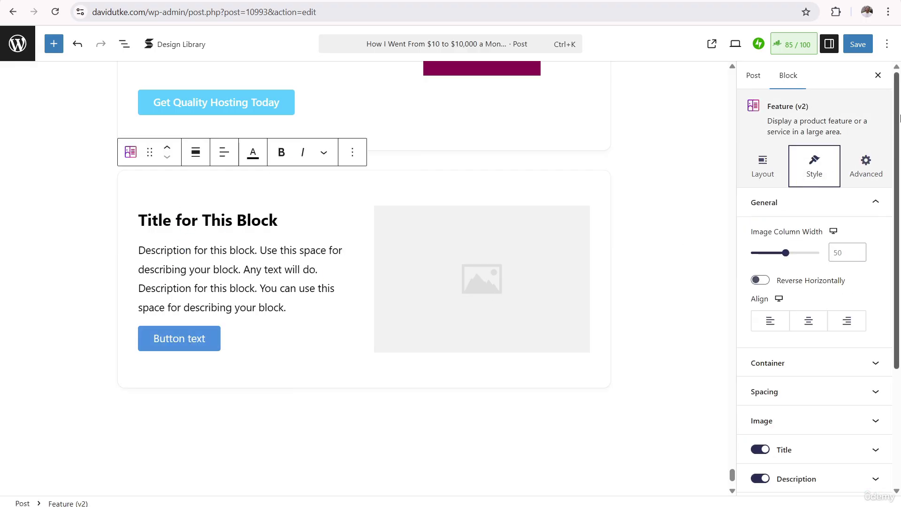
pyautogui.scroll(-4, 801, 281)
pyautogui.click(801, 351)
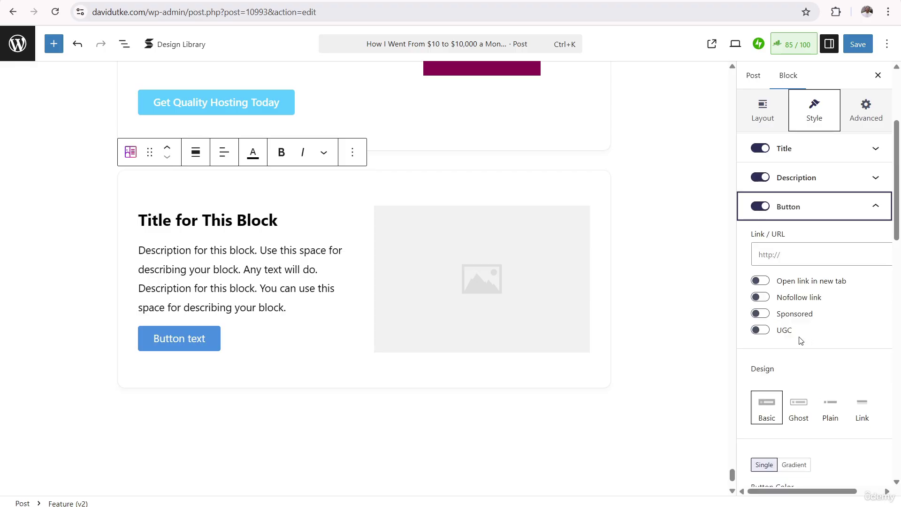
# Open the media library from the feature block's image placeholder, close it without choosing an image, and reselect the block
pyautogui.click(497, 291)
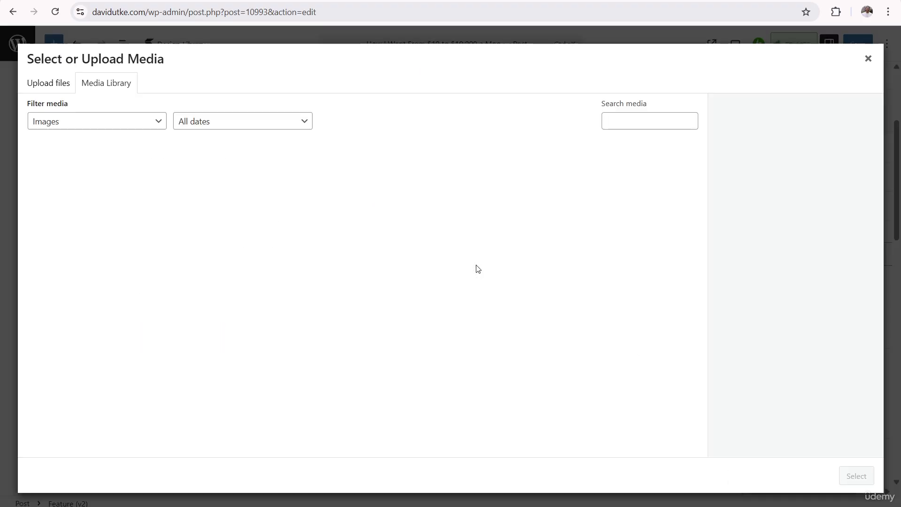
pyautogui.click(868, 59)
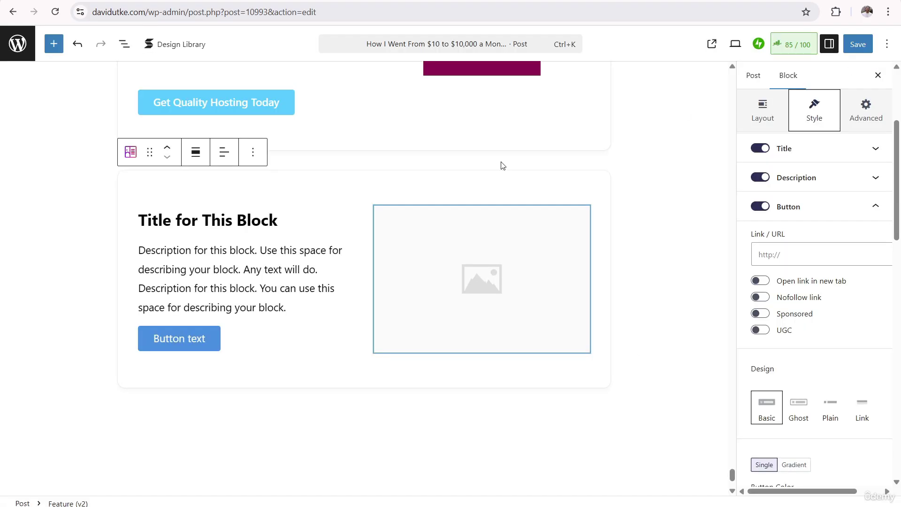
pyautogui.click(346, 187)
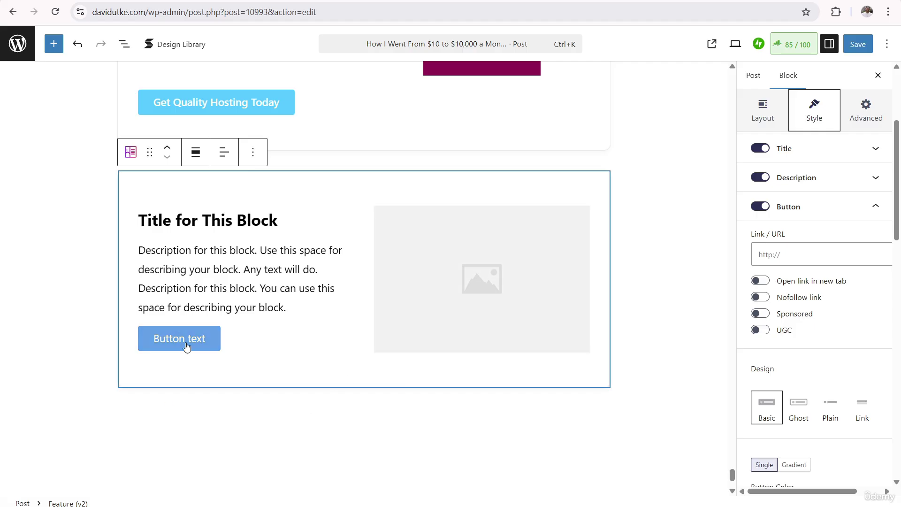
# Add an empty paragraph below the new feature block and open the full block library
pyautogui.click(219, 414)
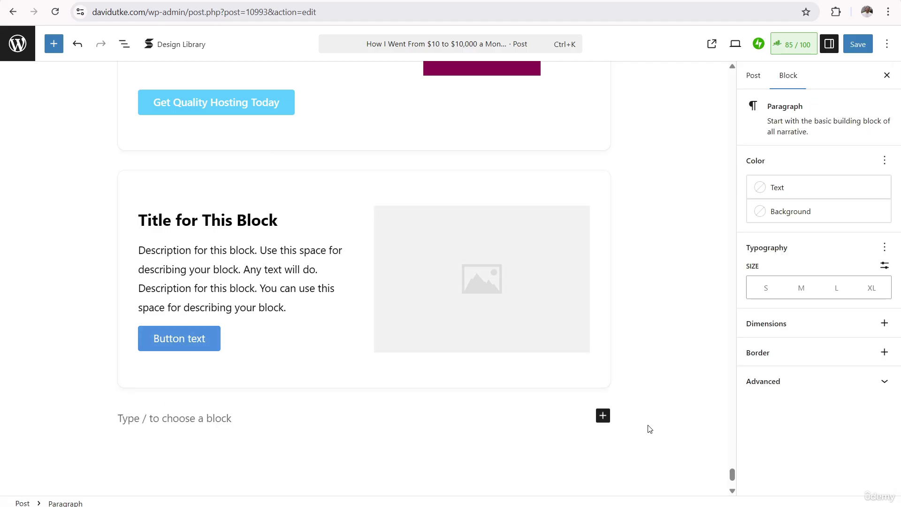
pyautogui.click(602, 415)
pyautogui.scroll(-1, 639, 335)
pyautogui.scroll(-3, 639, 339)
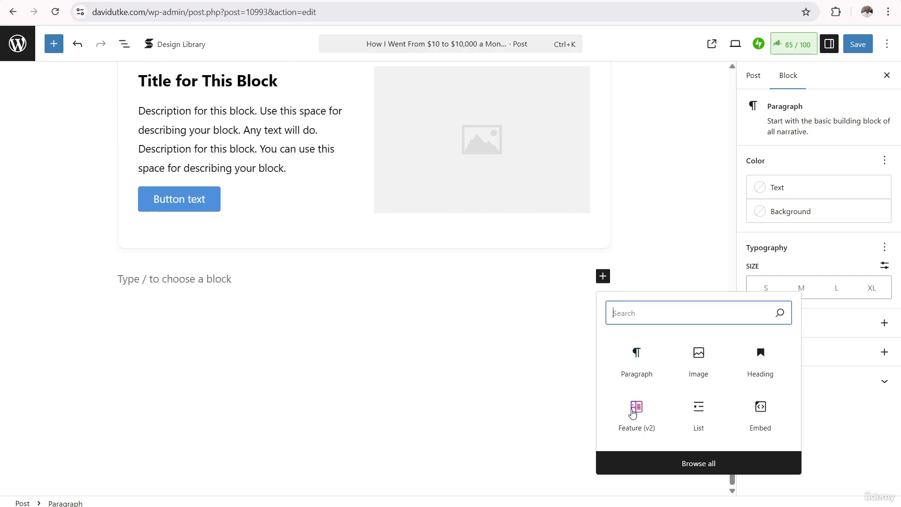
pyautogui.click(686, 460)
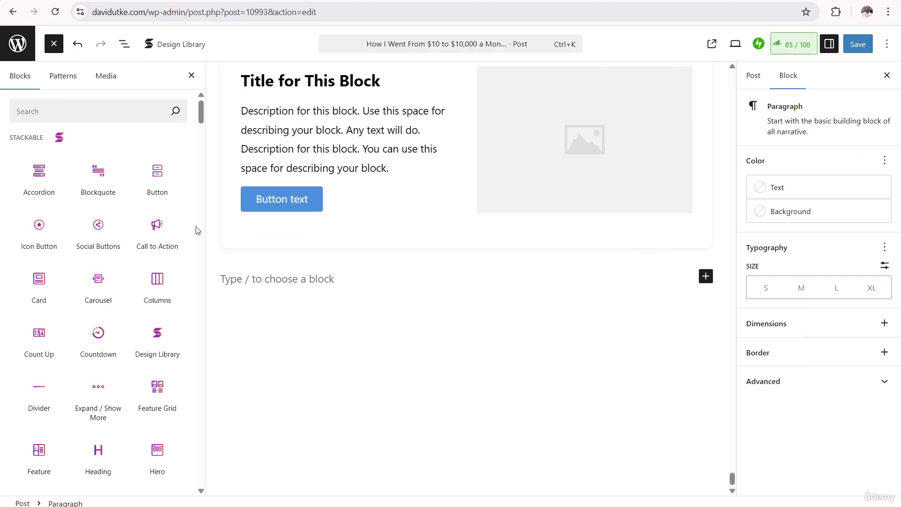
# Browse the ready-made patterns in the Banners, Call to action and Footers categories
pyautogui.click(76, 84)
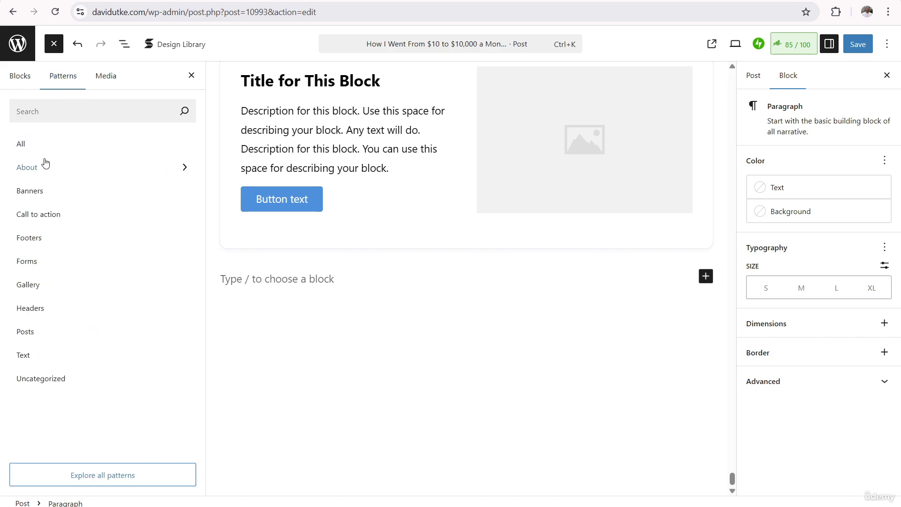
pyautogui.click(38, 189)
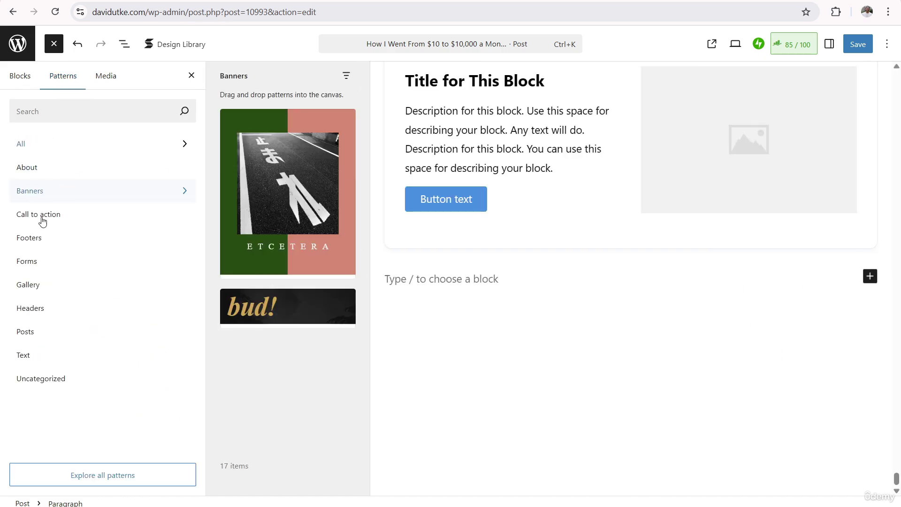
pyautogui.click(50, 213)
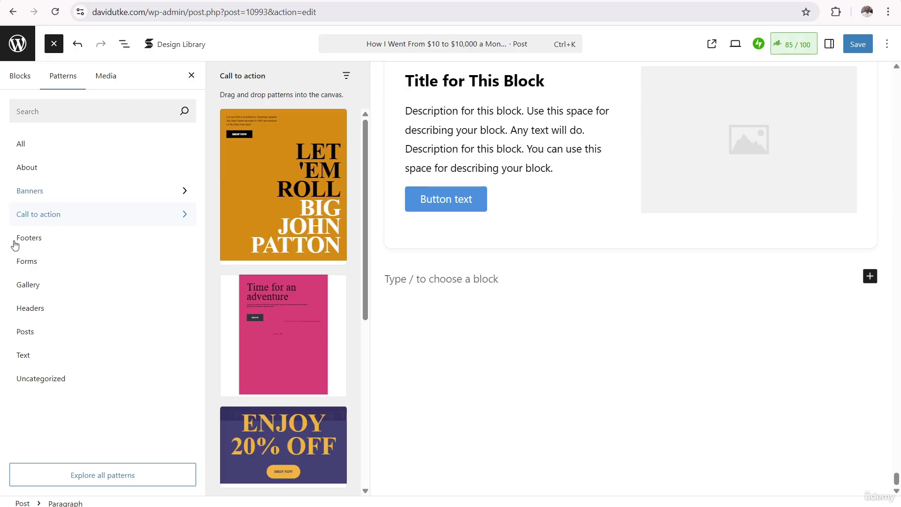
pyautogui.click(19, 239)
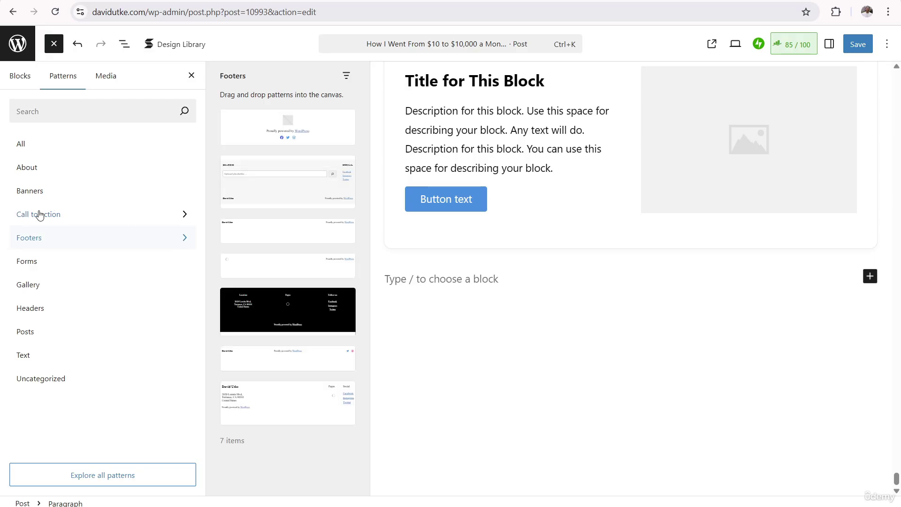
# Insert the "Simple call to action" pattern from the Call to action category below the feature block and review it
pyautogui.click(39, 214)
pyautogui.scroll(-6, 296, 153)
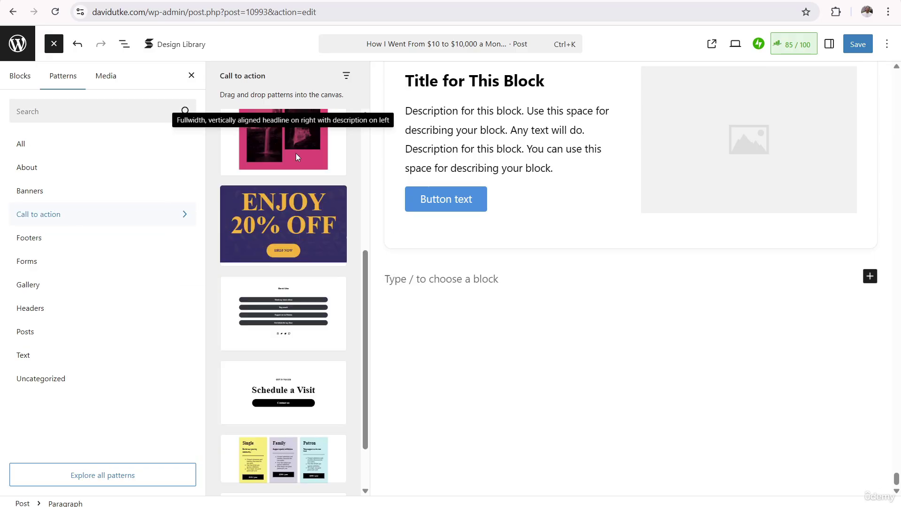
pyautogui.scroll(-1, 266, 140)
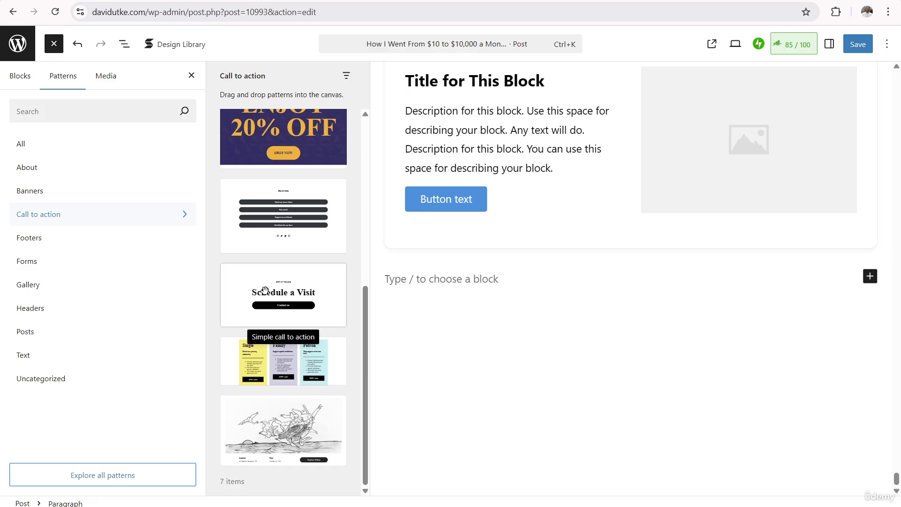
pyautogui.click(266, 291)
pyautogui.click(485, 291)
pyautogui.scroll(-4, 702, 272)
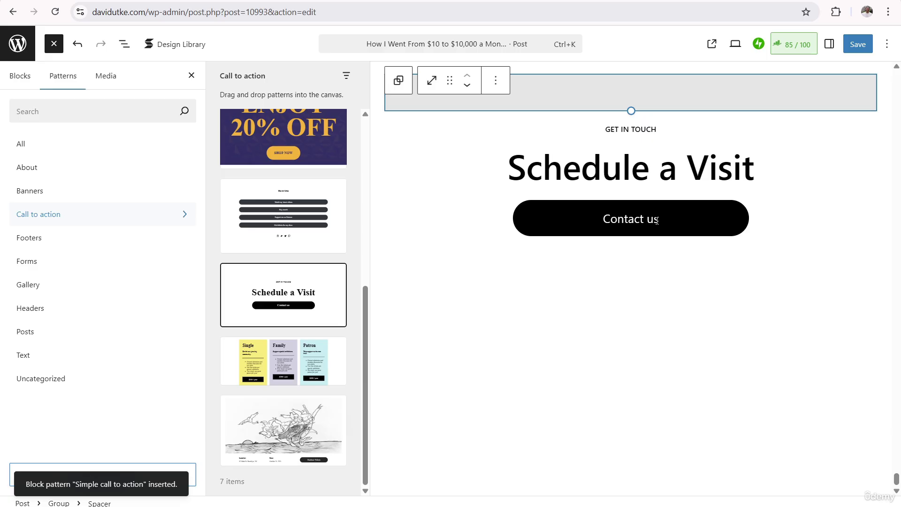
pyautogui.moveTo(770, 123)
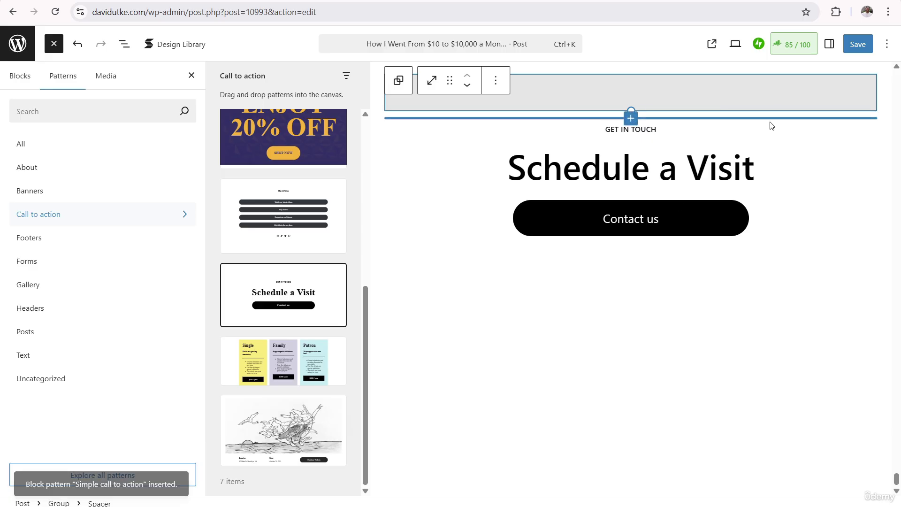
pyautogui.scroll(15, 483, 268)
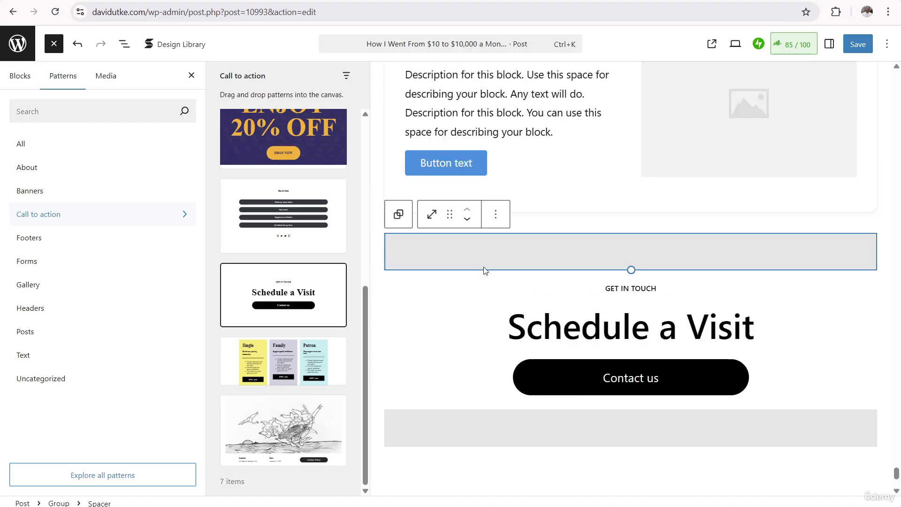
# Review the post from the ConvertKit feature block through the donations section, switch the library to blocks, and return to the post's end
pyautogui.scroll(15, 528, 238)
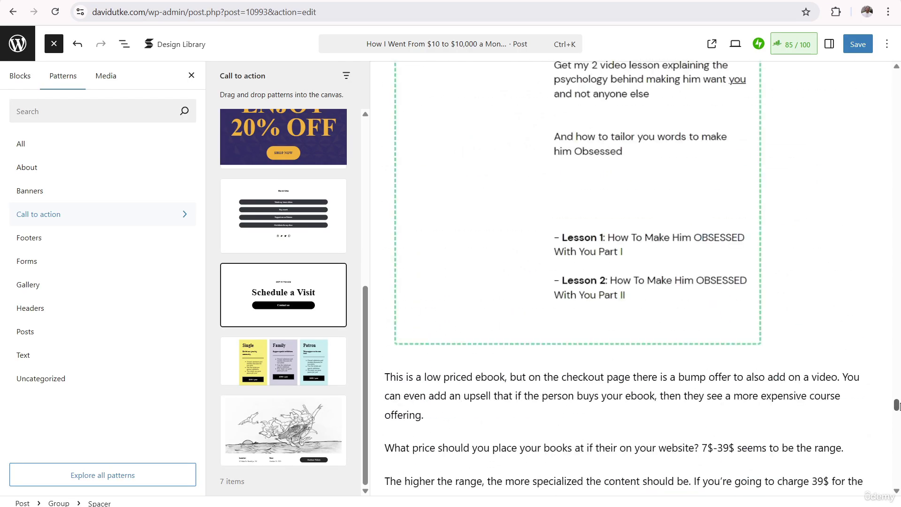
pyautogui.moveTo(897, 404); pyautogui.dragTo(897, 244)
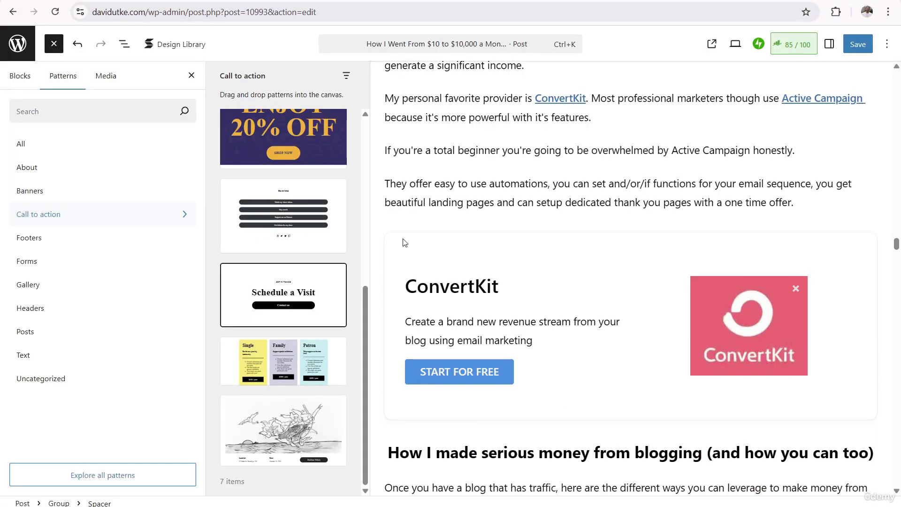
pyautogui.scroll(-6, 856, 235)
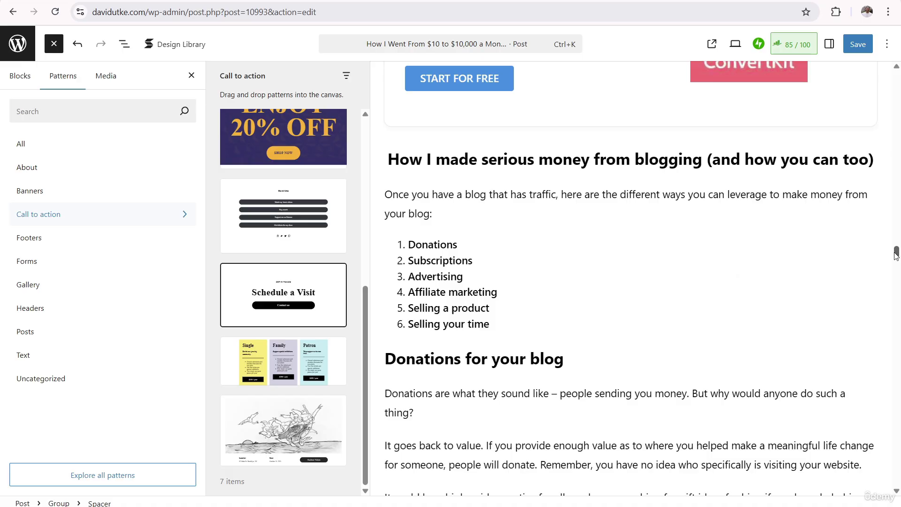
pyautogui.scroll(-5, 897, 260)
pyautogui.scroll(-2, 897, 262)
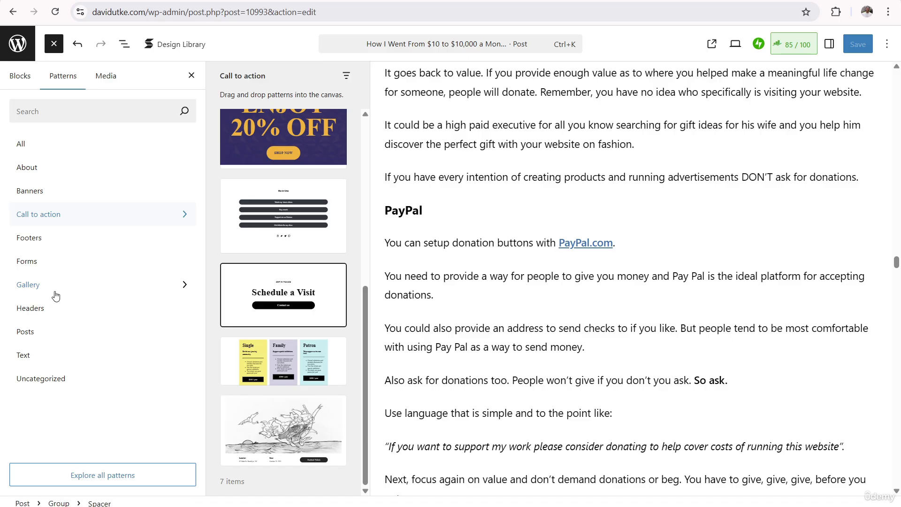
pyautogui.click(21, 80)
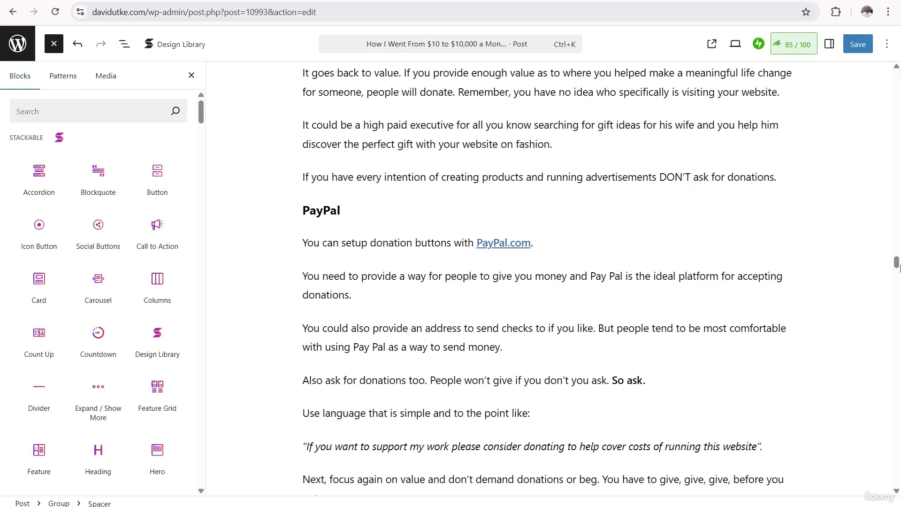
pyautogui.moveTo(896, 262); pyautogui.dragTo(896, 478)
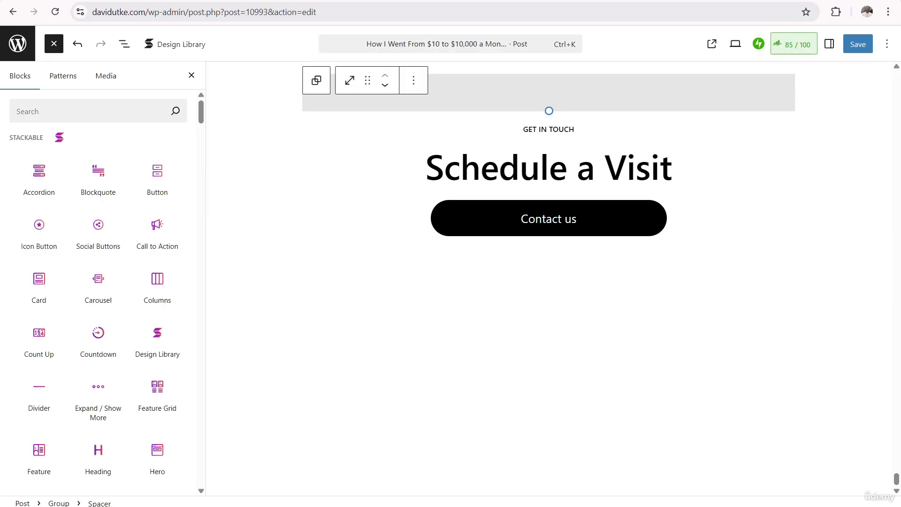
# Open the site's best-microphones-youtube article in a new tab and view its row of microphone cards
pyautogui.hotkey('ctrl', 't')
pyautogui.write('davidutke.com/')
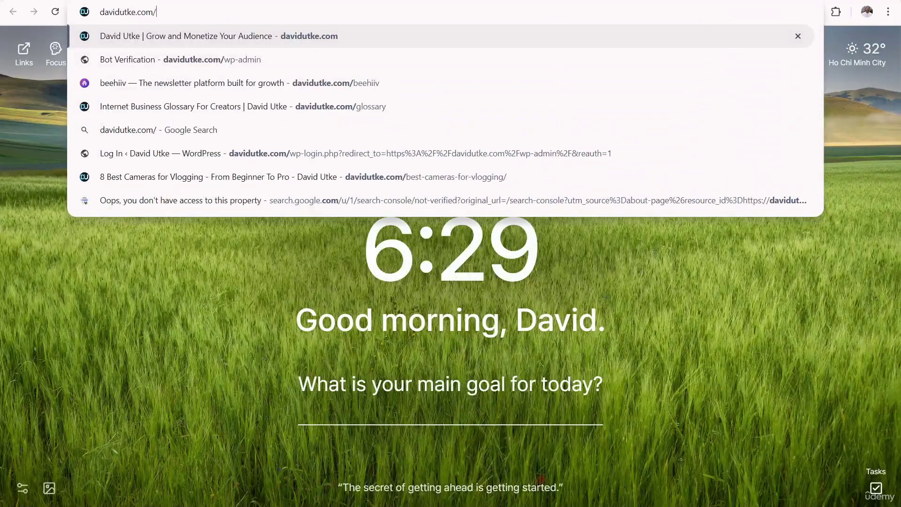
pyautogui.write('best')
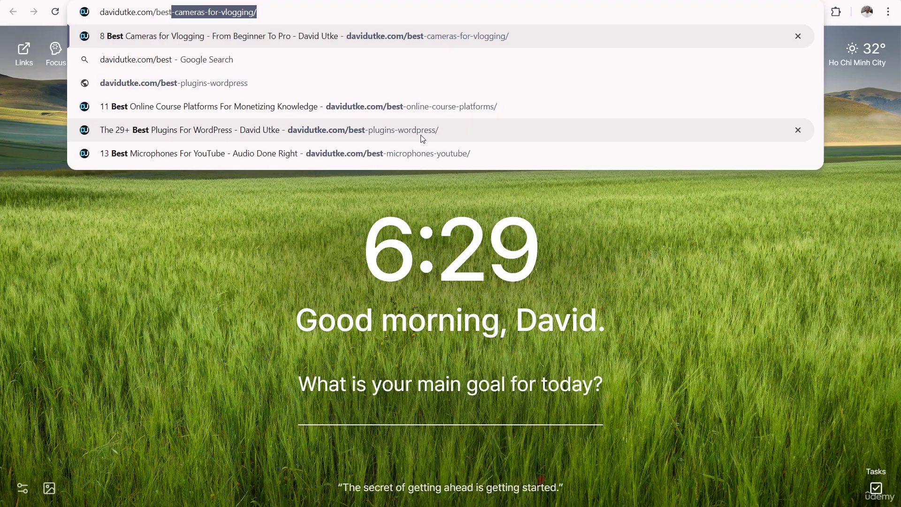
pyautogui.click(411, 154)
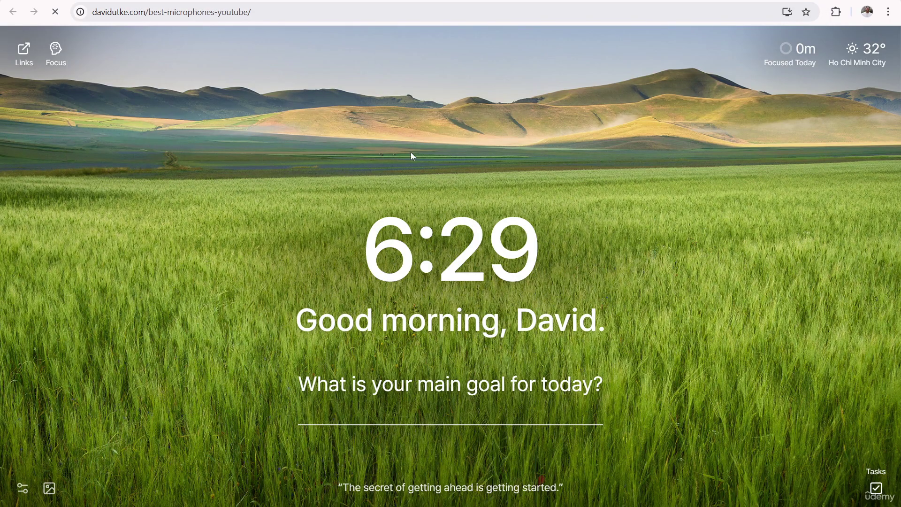
pyautogui.scroll(-7, 312, 159)
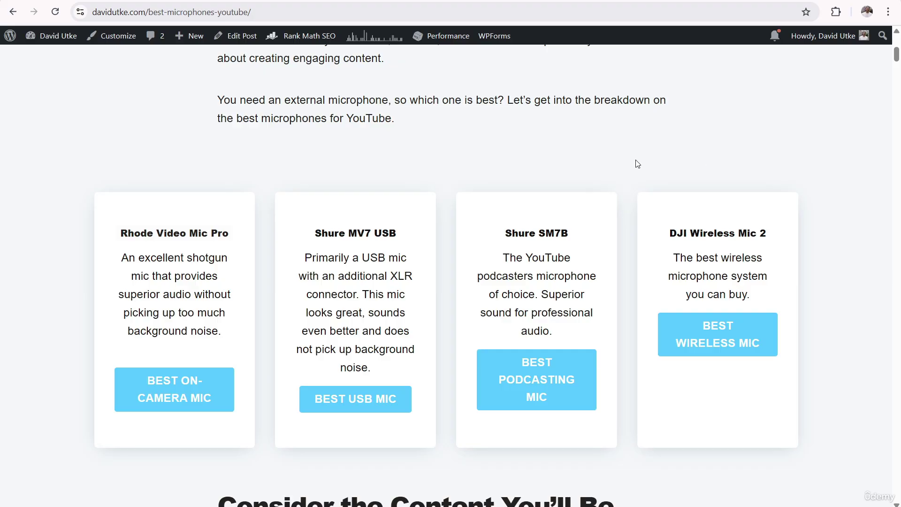
# Open the microphones article for editing, dismiss the autosave notice, and look over the intro paragraphs down to the microphone cards
pyautogui.click(238, 40)
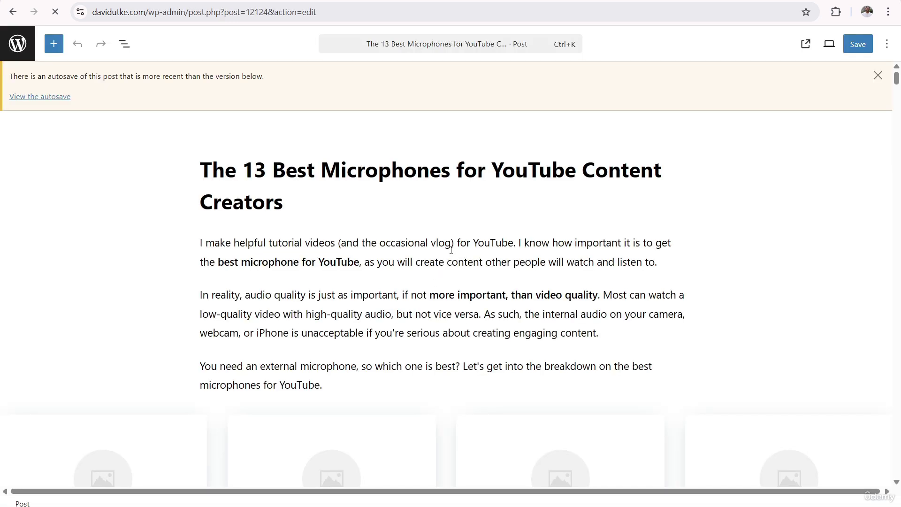
pyautogui.click(876, 75)
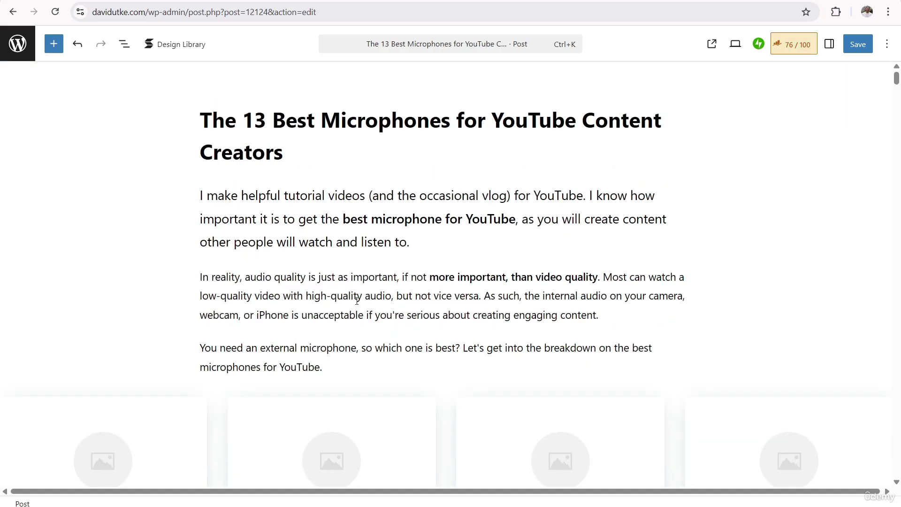
pyautogui.moveTo(241, 194); pyautogui.dragTo(332, 347)
pyautogui.click(326, 243)
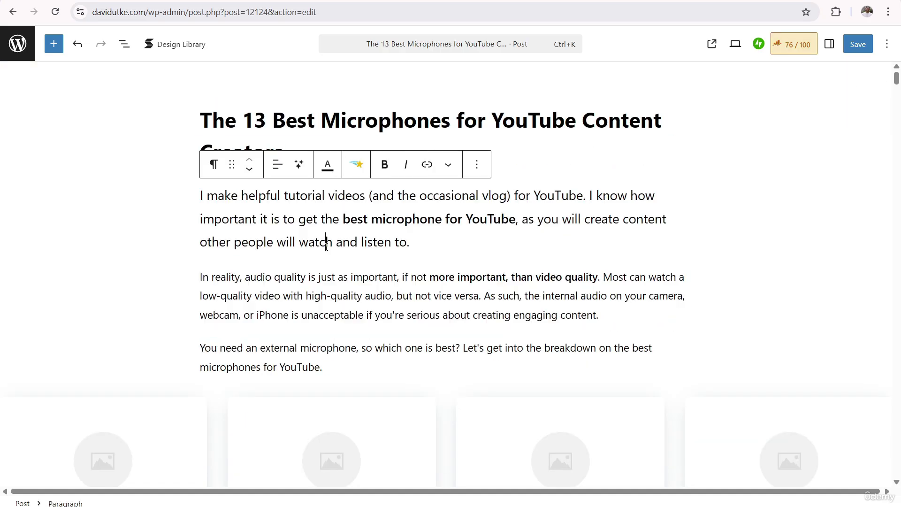
pyautogui.scroll(-5, 362, 279)
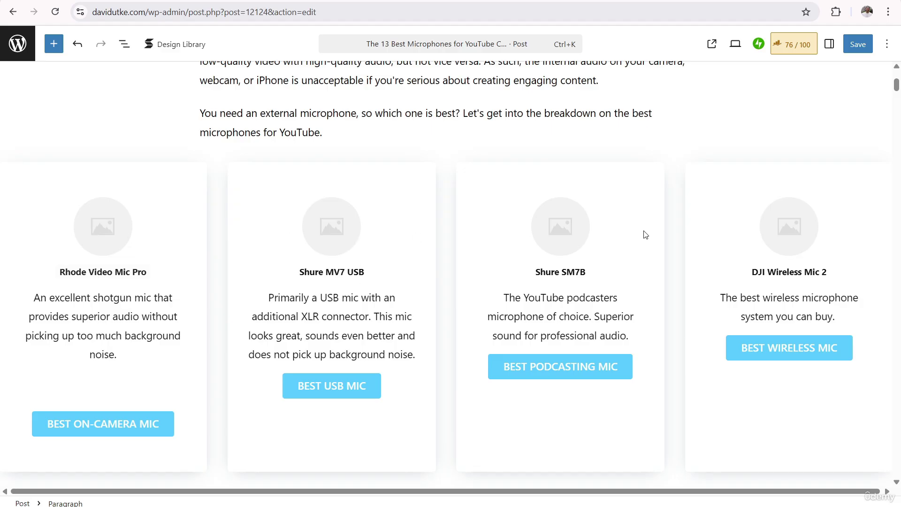
# Select the microphone feature grid, show its block settings, and look through its options before closing them
pyautogui.click(445, 201)
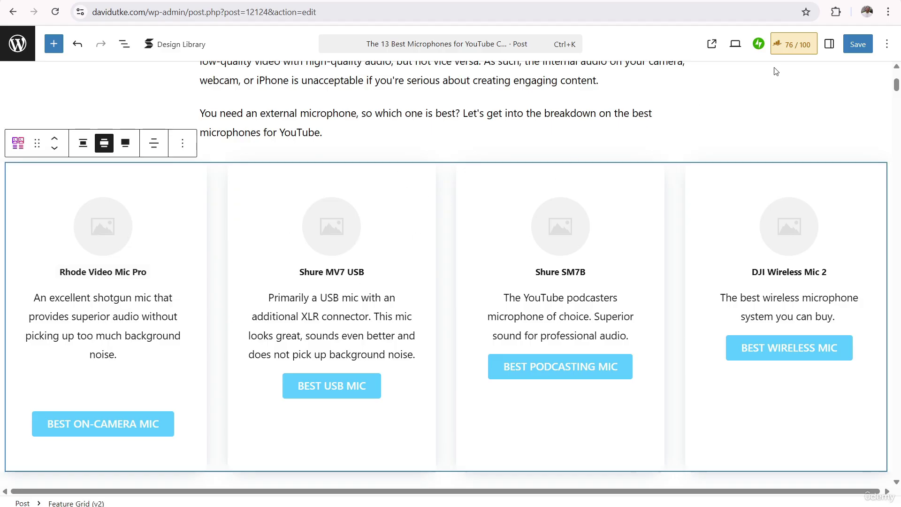
pyautogui.click(827, 46)
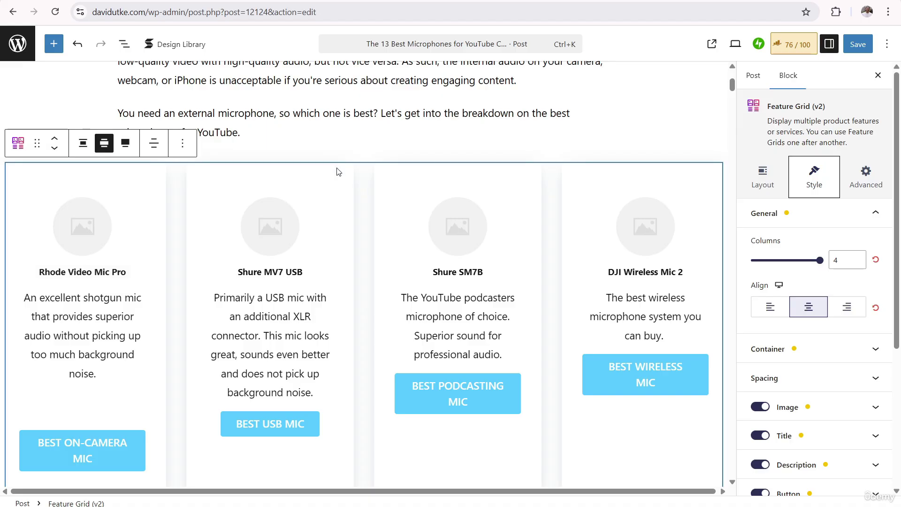
pyautogui.click(182, 143)
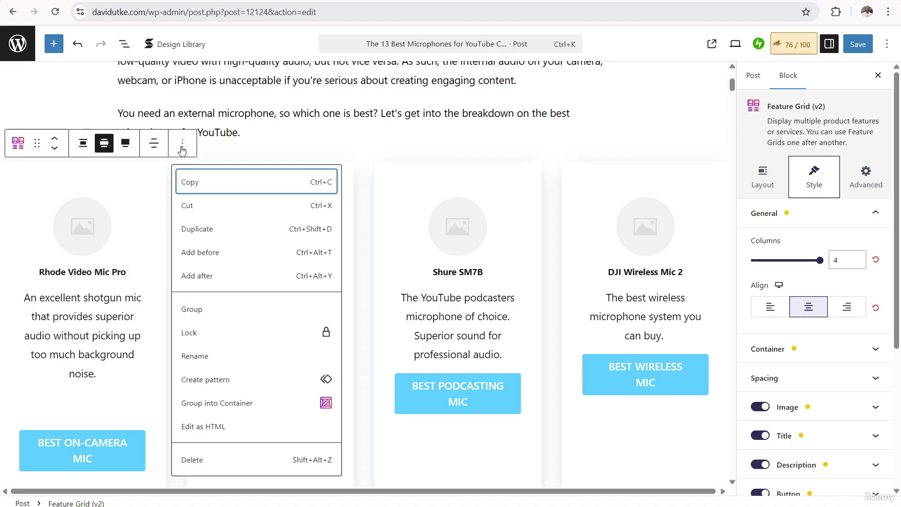
pyautogui.click(264, 126)
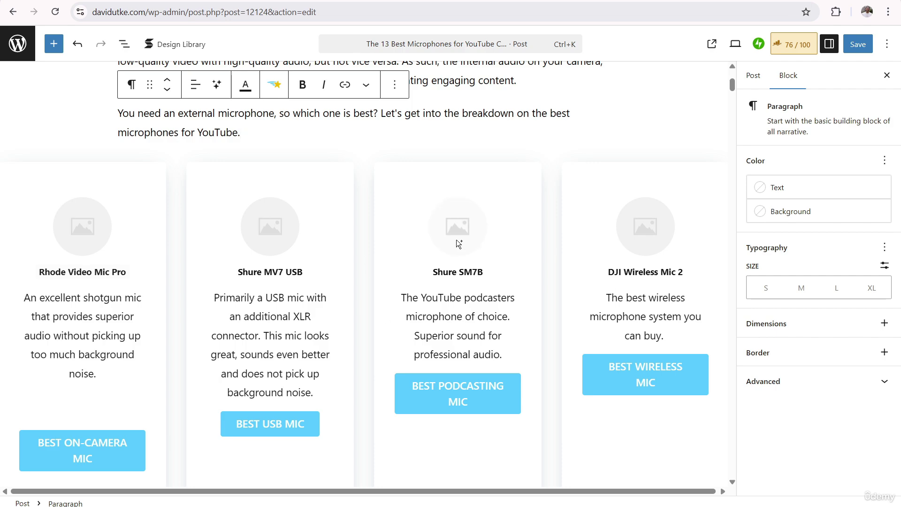
# Reselect the microphone feature grid and set its number of columns to 3
pyautogui.click(376, 194)
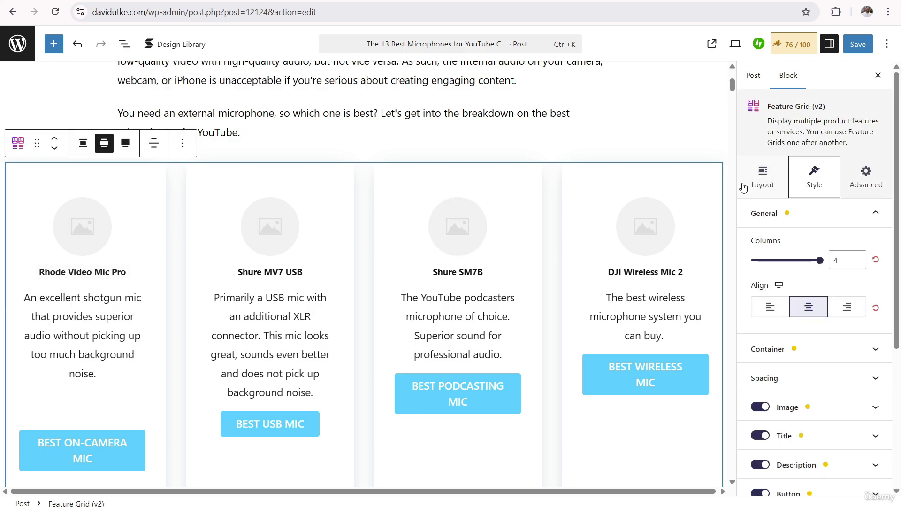
pyautogui.click(846, 262)
pyautogui.press('BackSpace')
pyautogui.write('3')
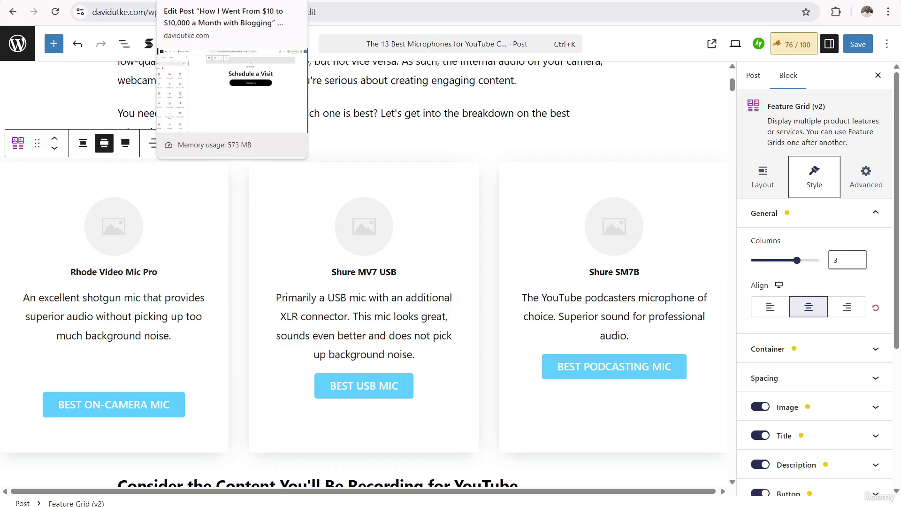
# Return to the "How I Went From $10 to $10,000 a Month" post and browse the available blocks in the block library
pyautogui.click(71, 1)
pyautogui.click(28, 0)
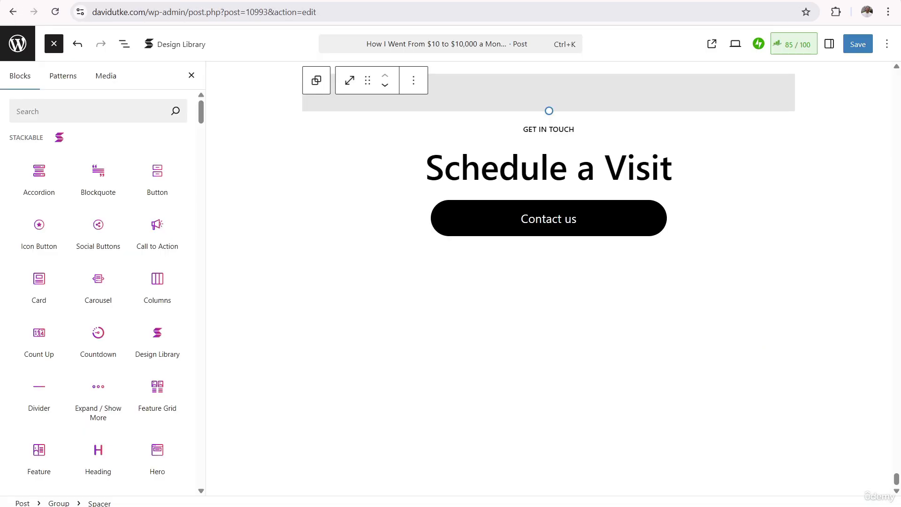
pyautogui.scroll(15, 338, 195)
pyautogui.scroll(20, 347, 198)
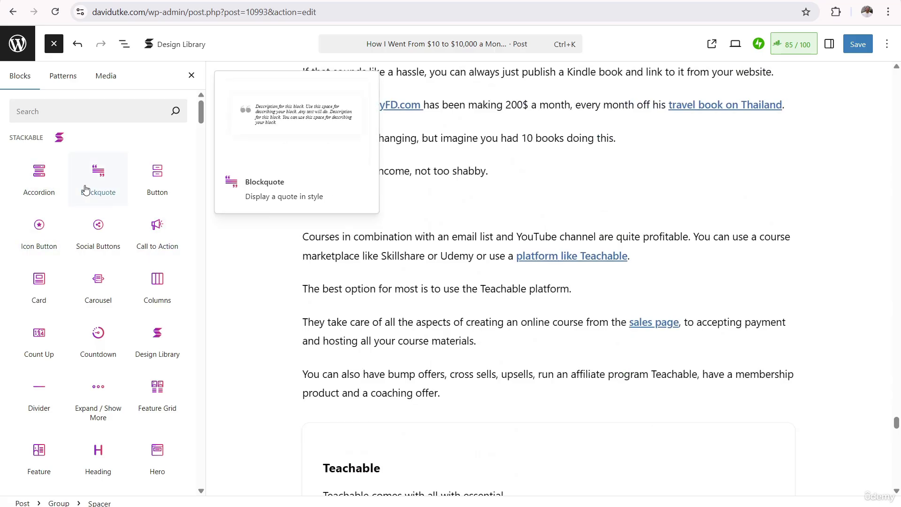
pyautogui.moveTo(156, 234)
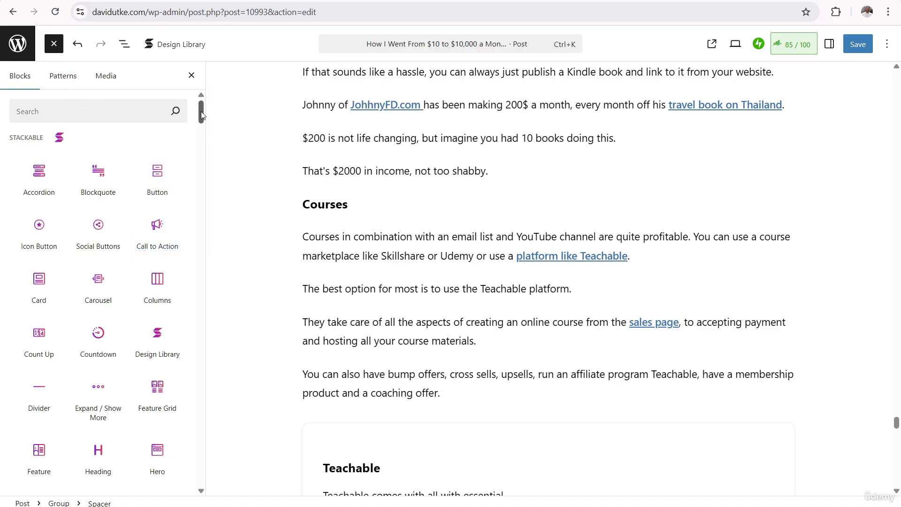
pyautogui.moveTo(201, 111); pyautogui.dragTo(199, 303)
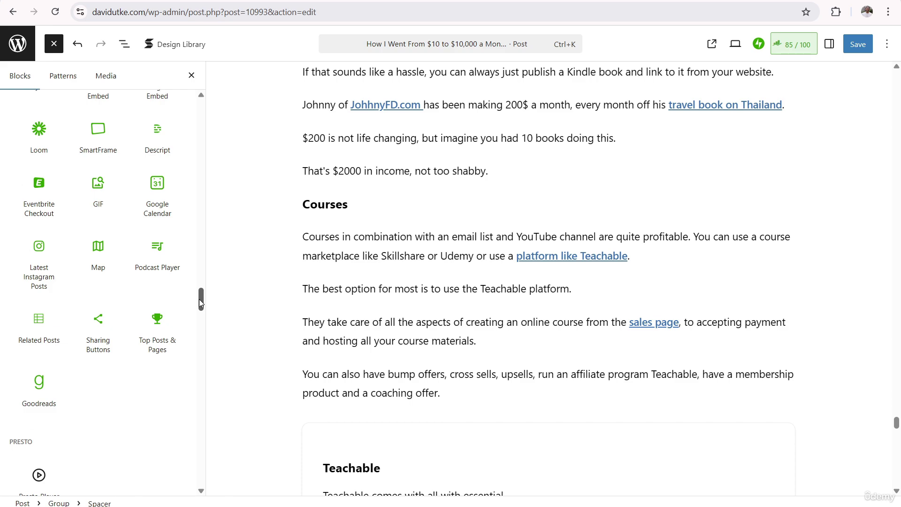
pyautogui.moveTo(199, 300); pyautogui.dragTo(201, 113)
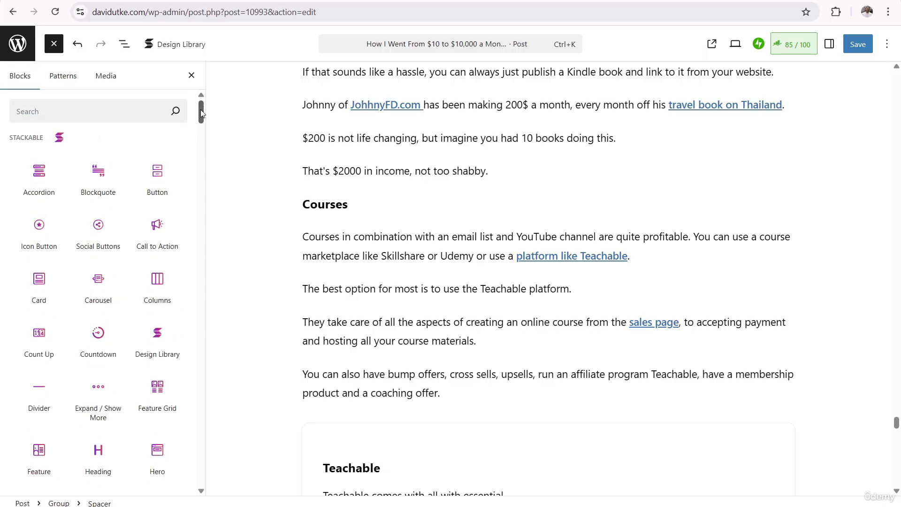